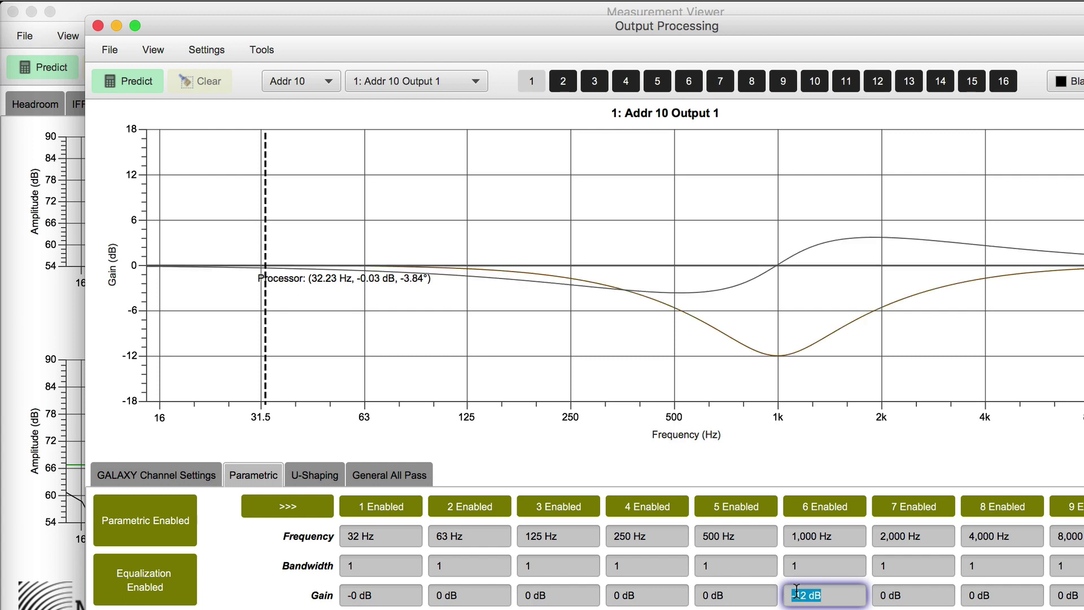
- Move the Output Processing window aside and examine the Live Room and Live 1/Processor curves around 1 kHz
left_click_drag(879, 32, 889, 551)
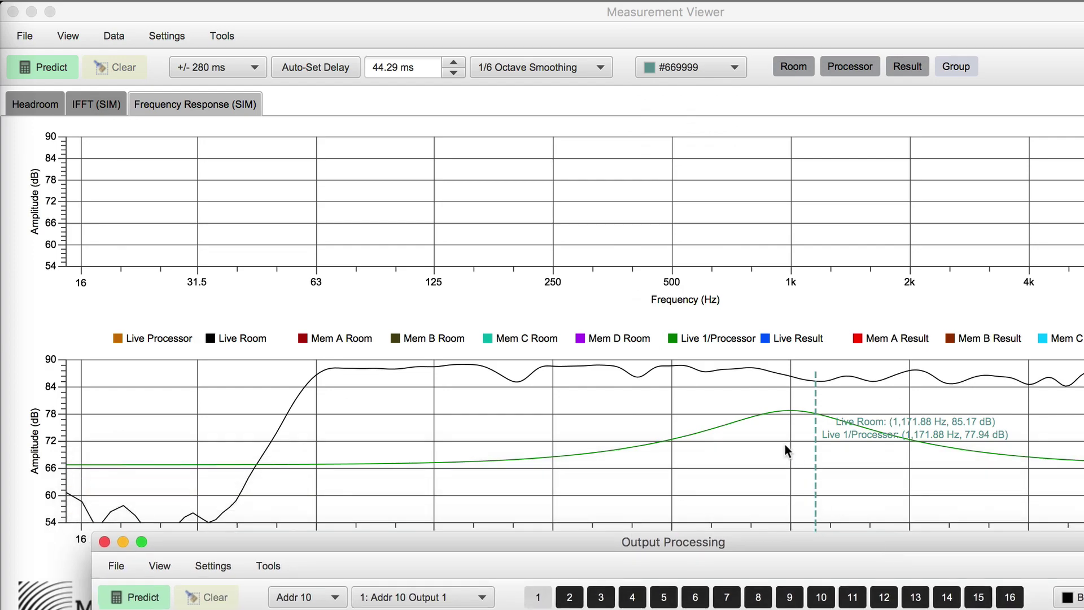
left_click(784, 443)
left_click(802, 425)
left_click(830, 434)
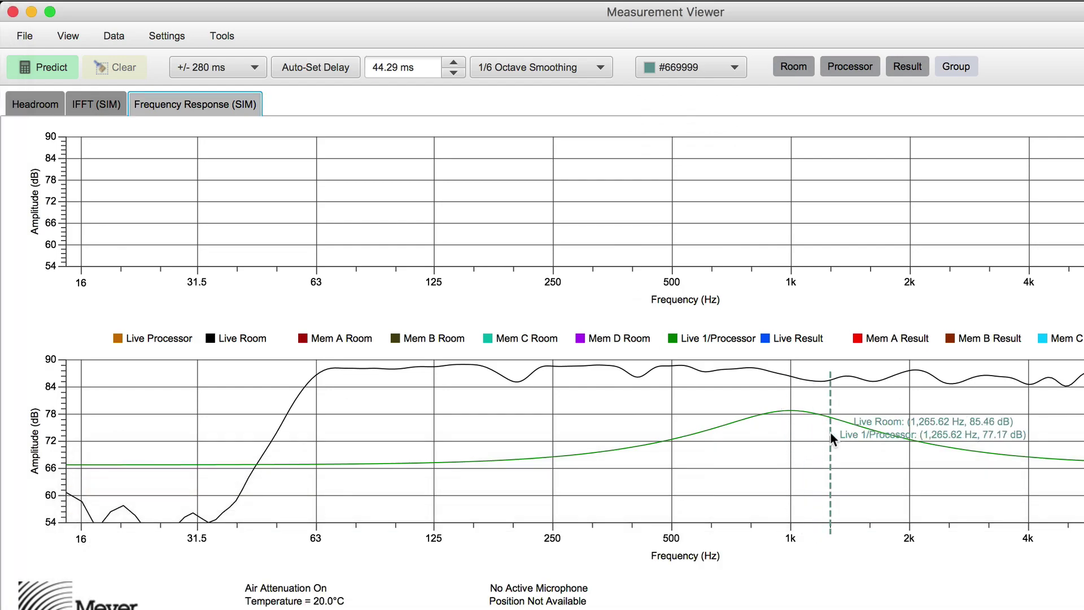
left_click(872, 446)
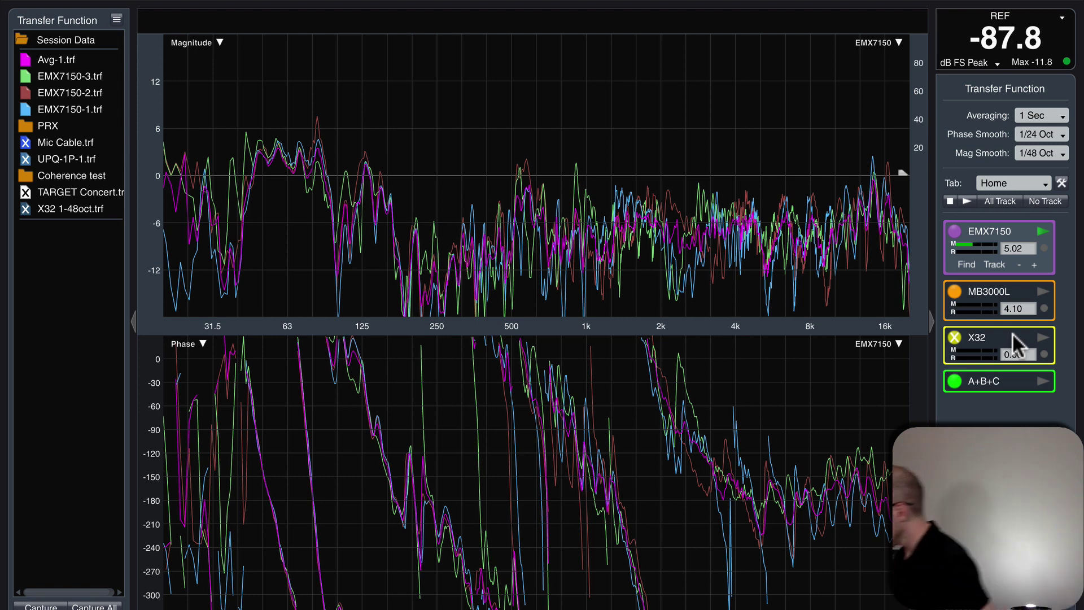
- Display the live X32 trace in front and stop and hide the EMX7150 measurement
left_click(954, 339)
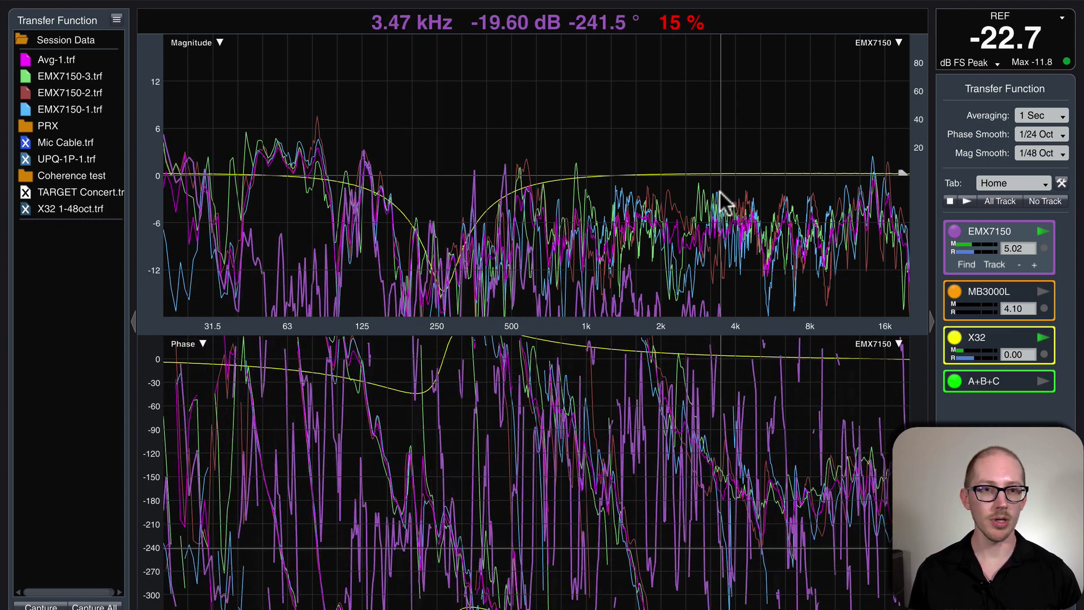
left_click(1043, 231)
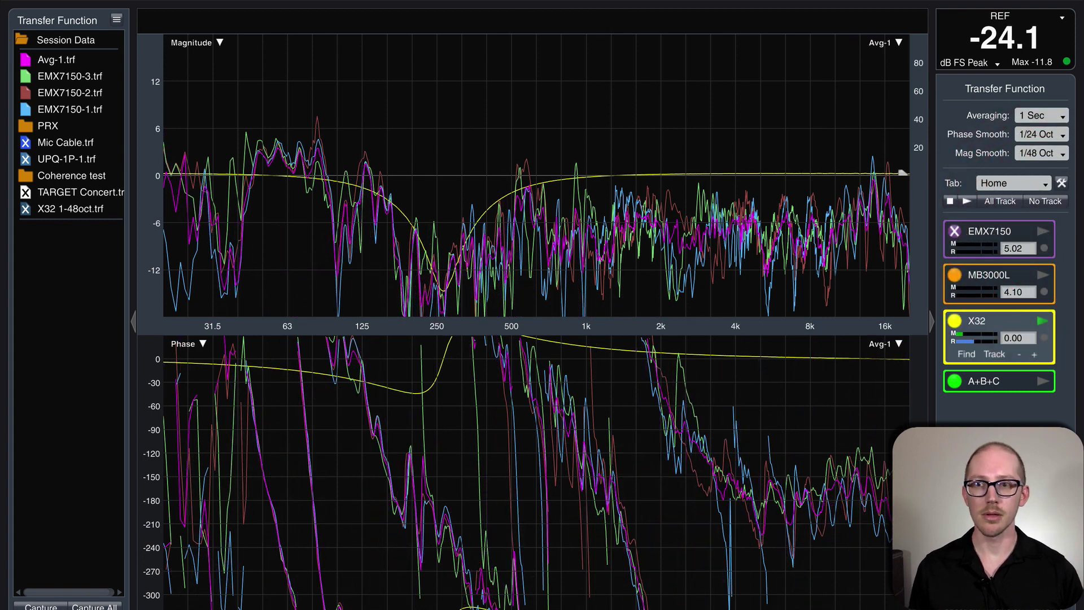
left_click(1006, 323)
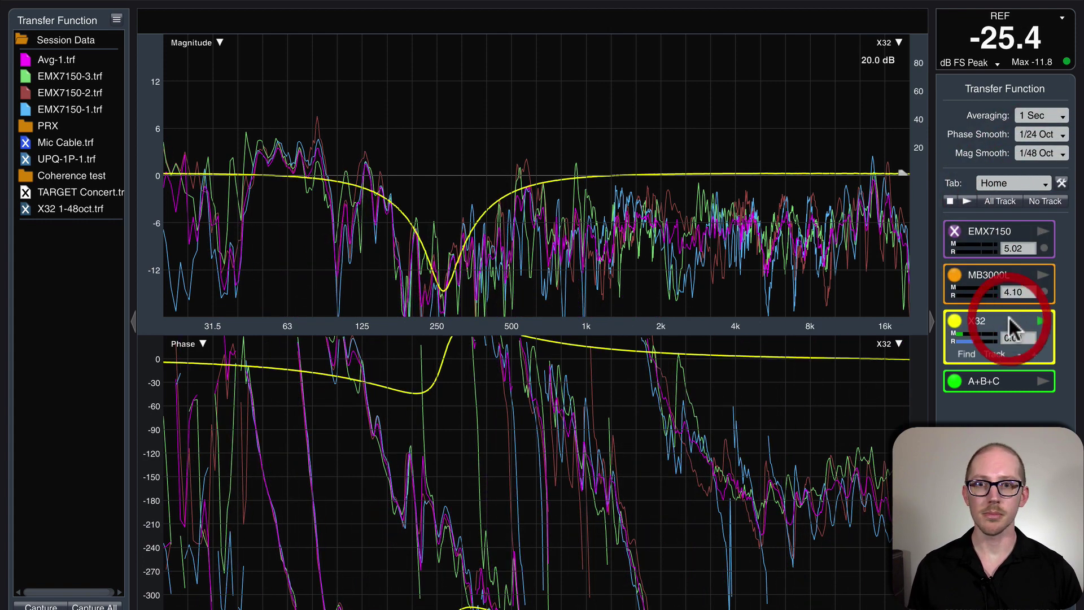
- Switch to X32 Edit, reset the Main PRX615 matrix EQ, and move the mixer window aside
key("super")
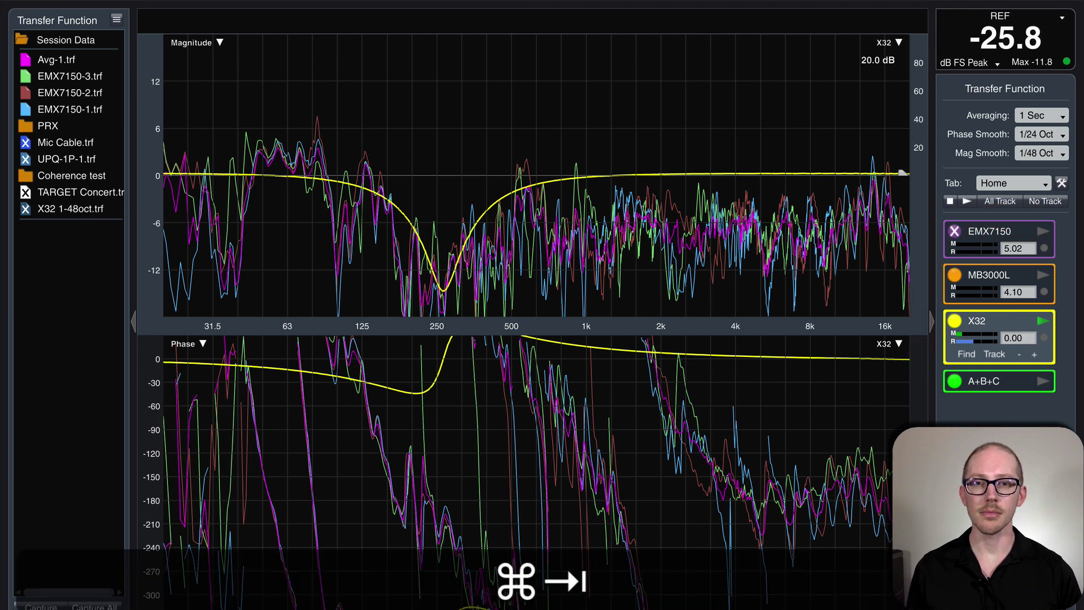
left_click(661, 310)
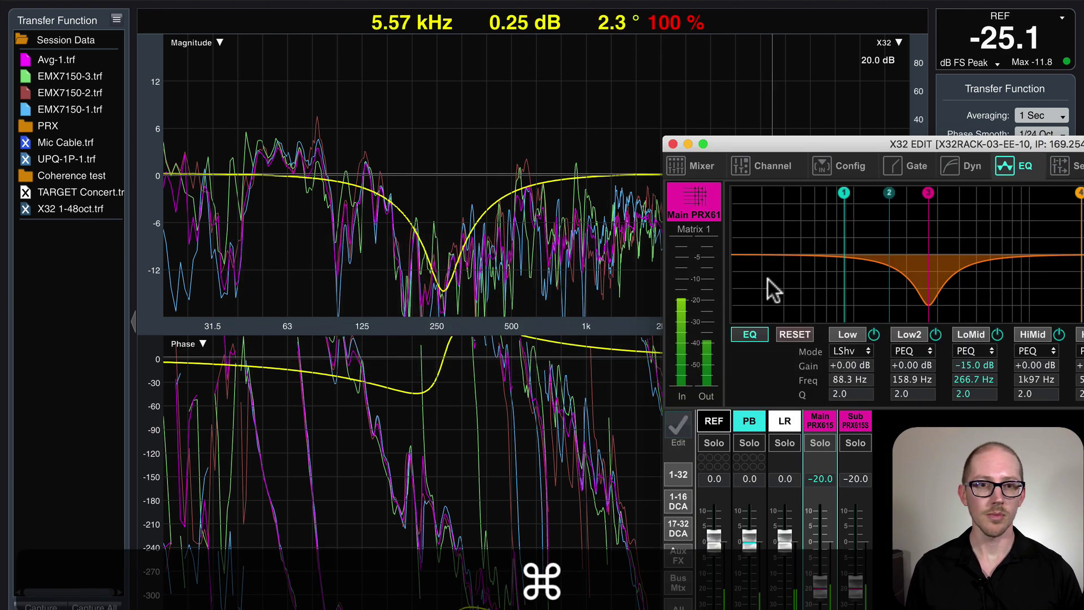
left_click(795, 334)
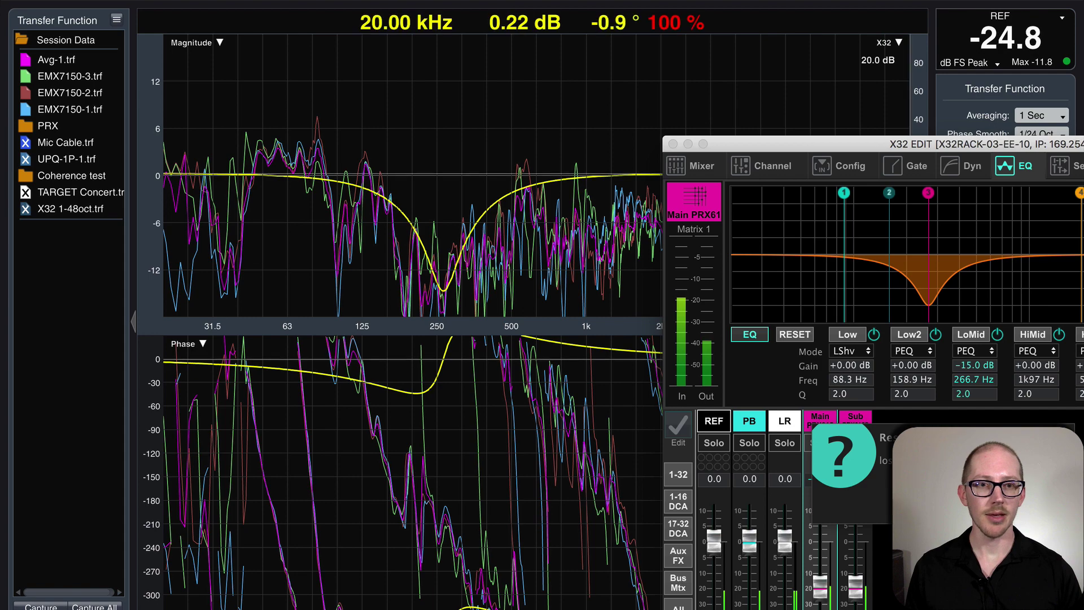
left_click(1033, 505)
left_click_drag(1025, 142, 841, 180)
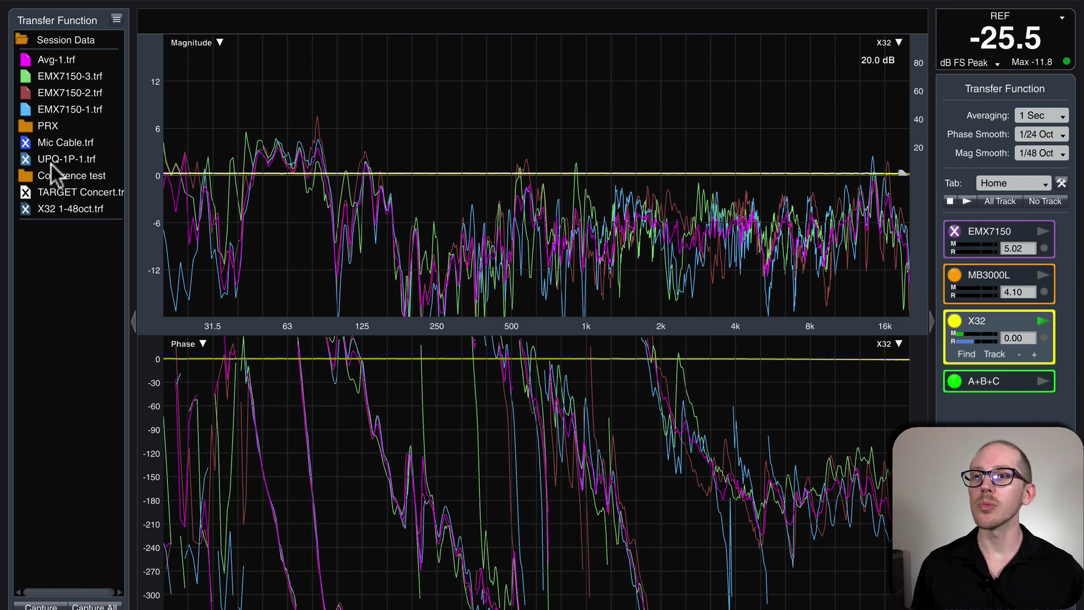
- Show the TARGET Concert trace and lower the X32 trace to a 16.0 dB offset, near the target's midrange level
left_click(28, 190)
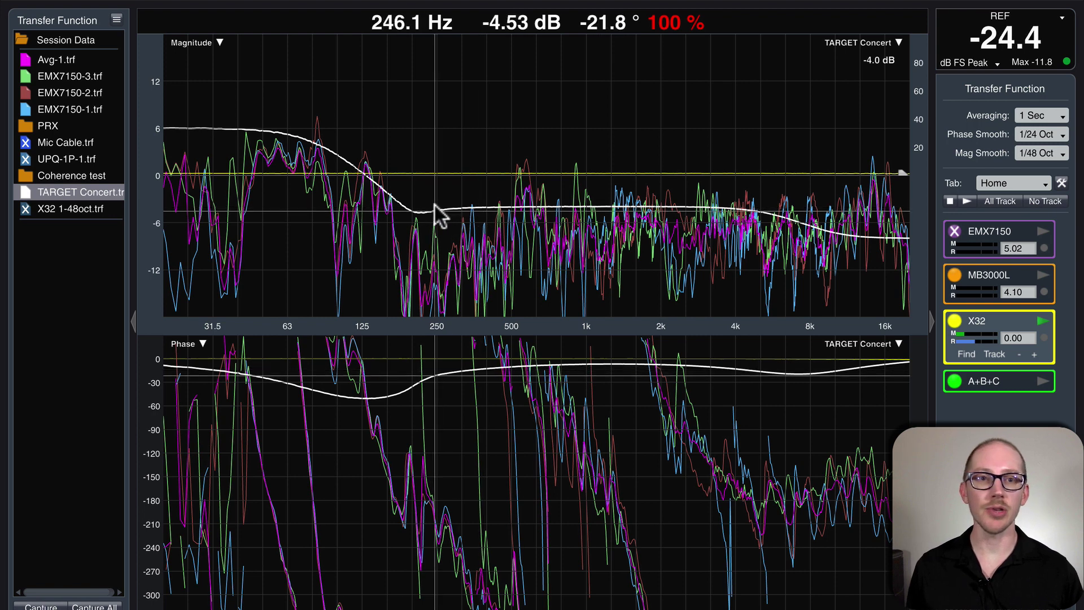
left_click(1001, 317)
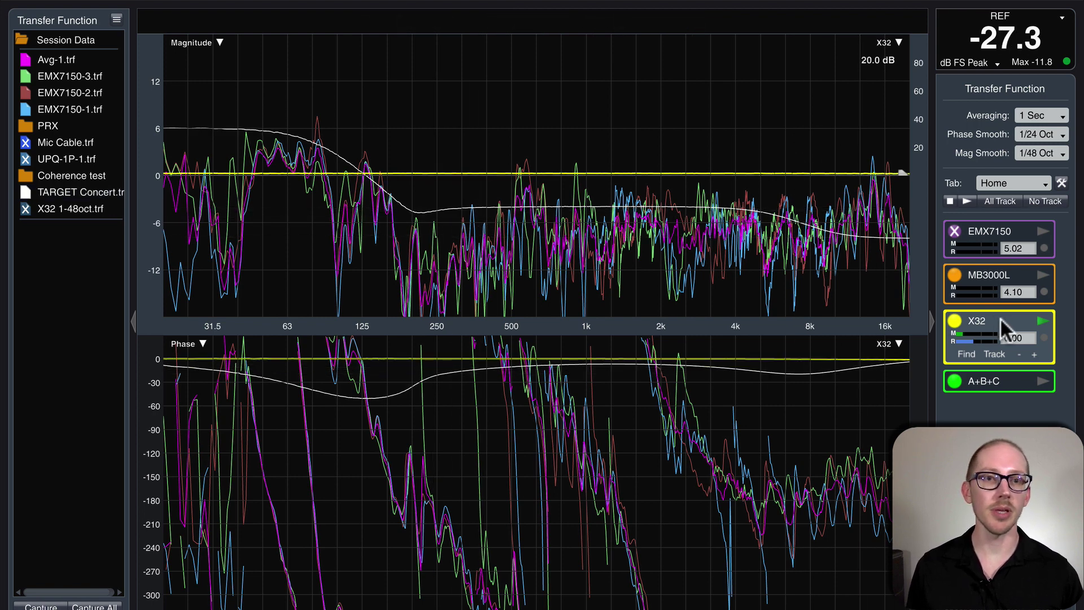
key("super+Down")
key("super+Down")
key("super+Down")
key("super+Down")
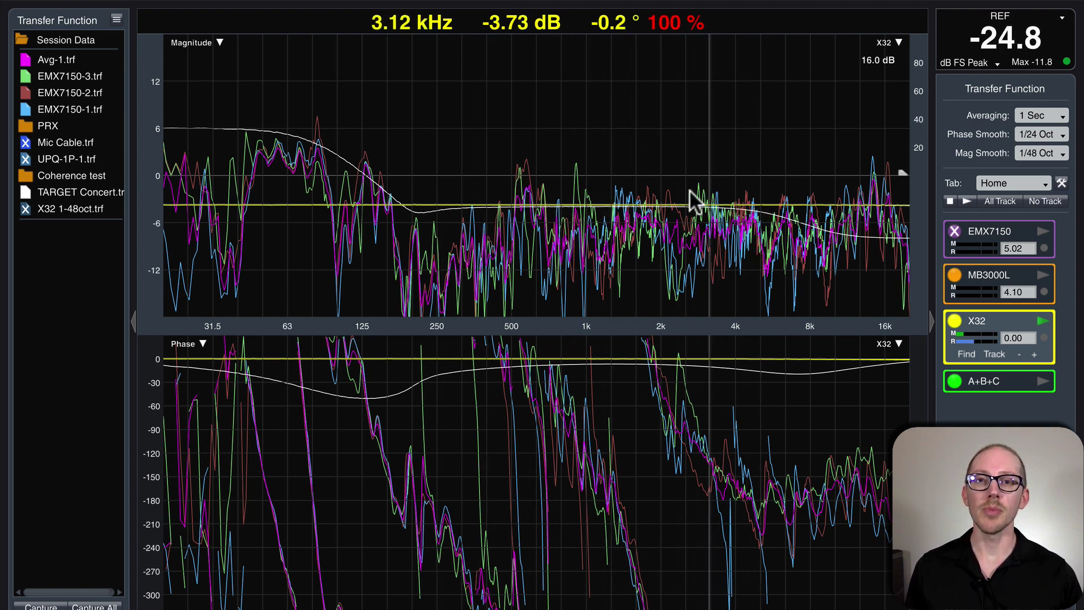
- Set the X32 transfer function measurement to Inverted in its measurement configuration
left_click(61, 189)
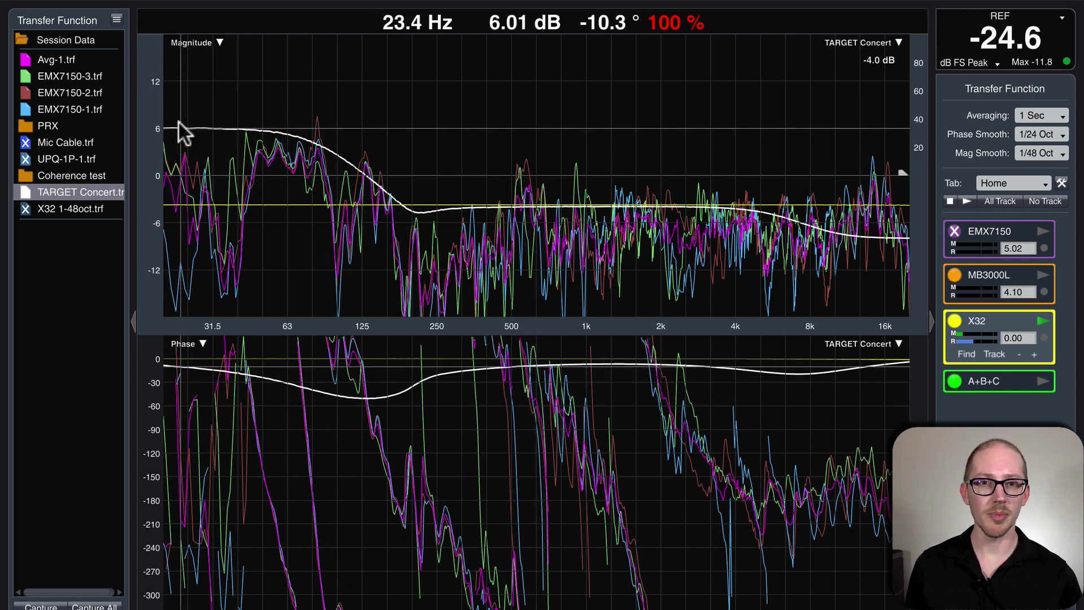
left_click(1007, 320)
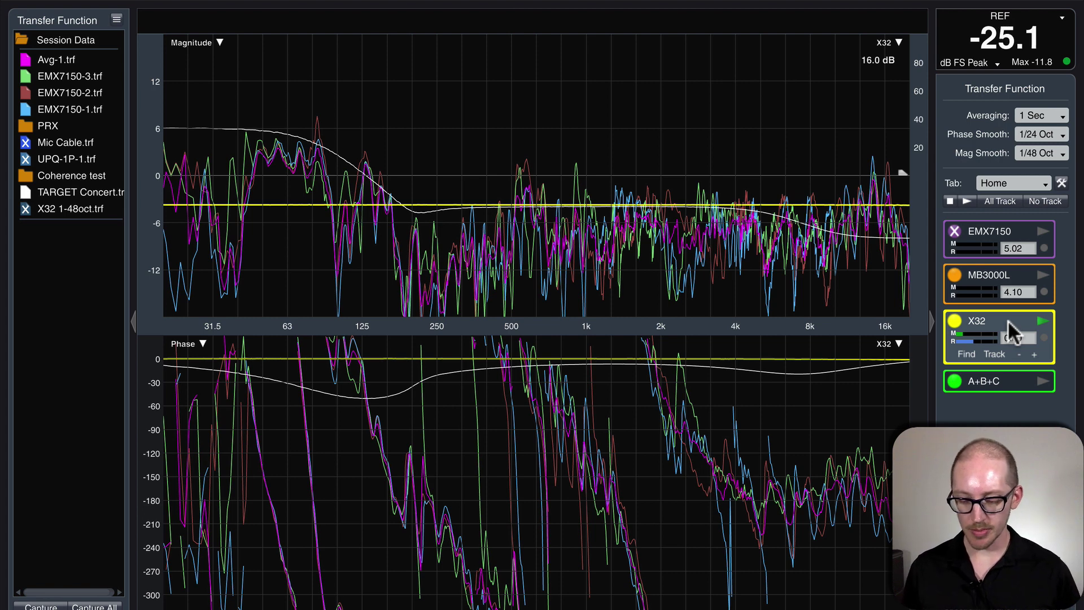
double_click(1007, 320)
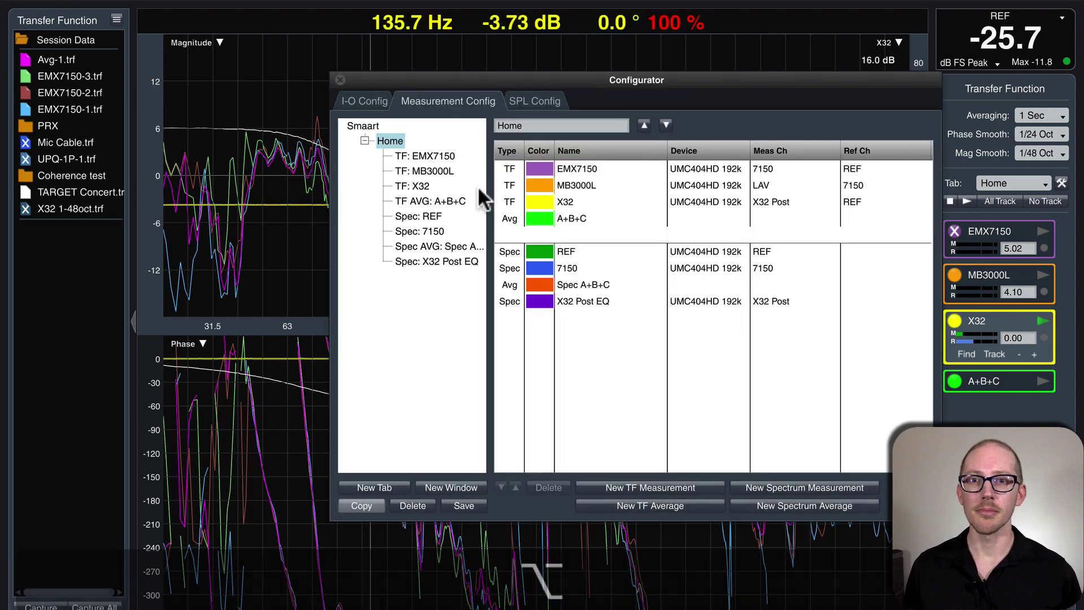
double_click(540, 203)
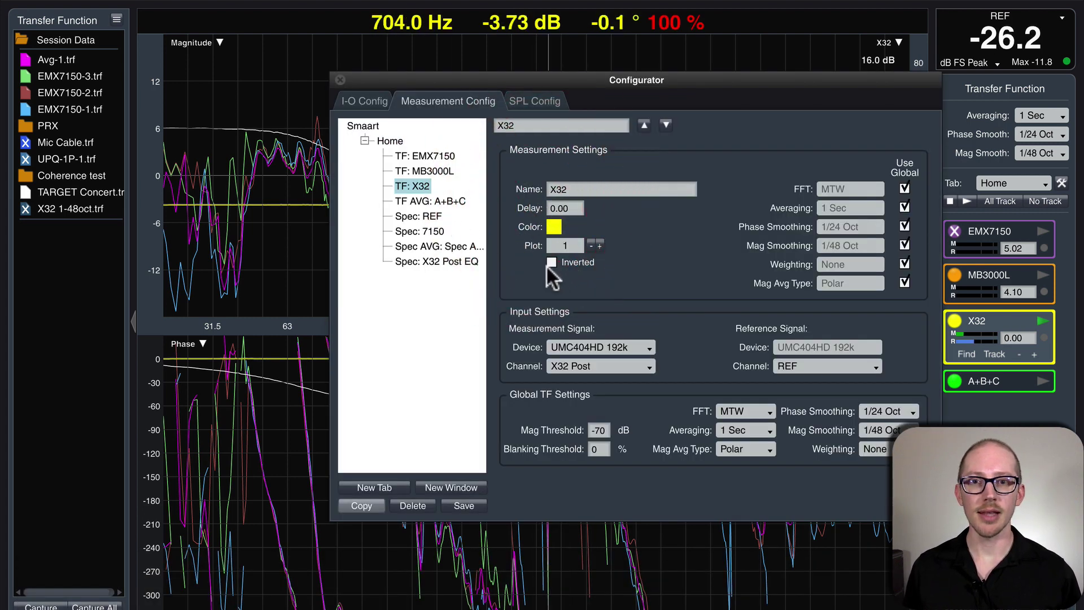
left_click(875, 495)
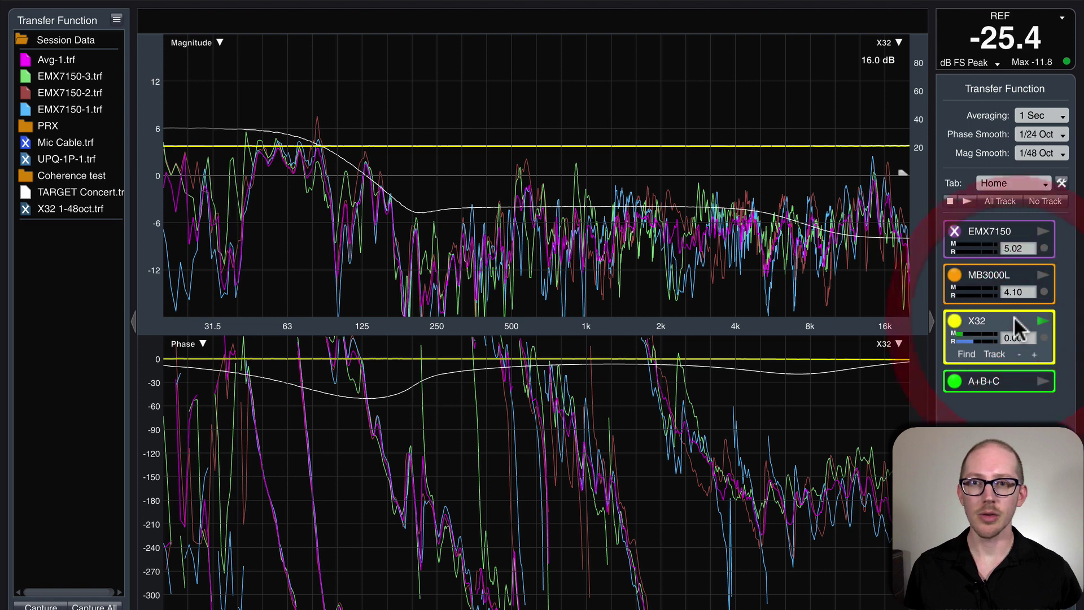
- Shift the inverted X32 trace to a 24.0 dB offset to align it with the midrange of the target curve
key("super+Down")
key("super+Down")
key("super+Up")
key("super+Up")
key("super+Up")
key("super+Up")
key("super+Up")
key("super+Up")
key("super+Up")
key("super+Up")
key("super+Up")
key("super+Up")
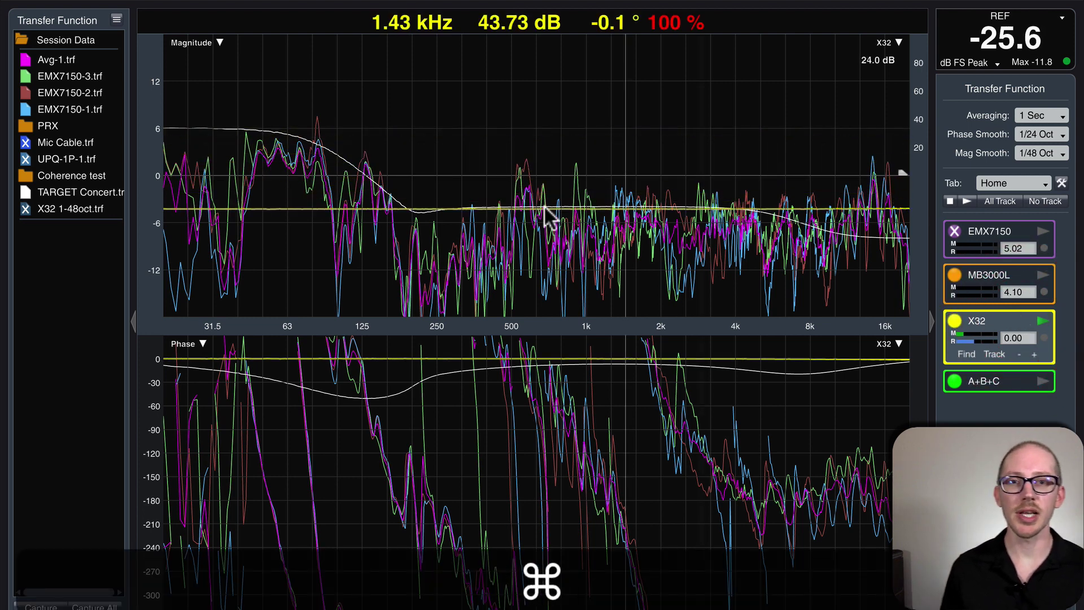
- Switch to X32 Edit and set the High shelf to -4.00 dB at 10k02 Hz
key("super+Tab")
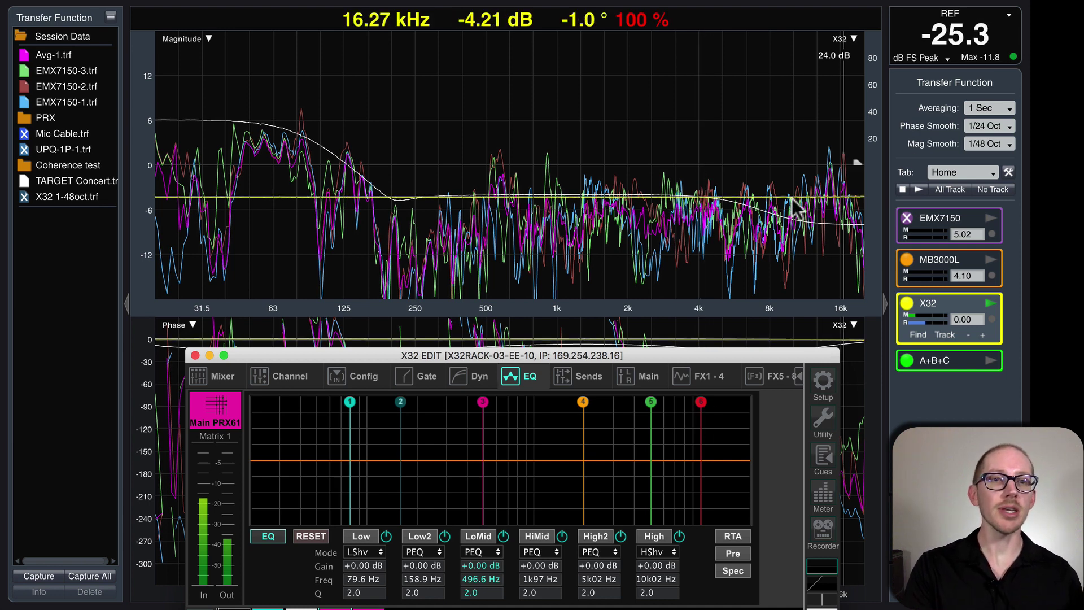
left_click_drag(702, 401, 697, 407)
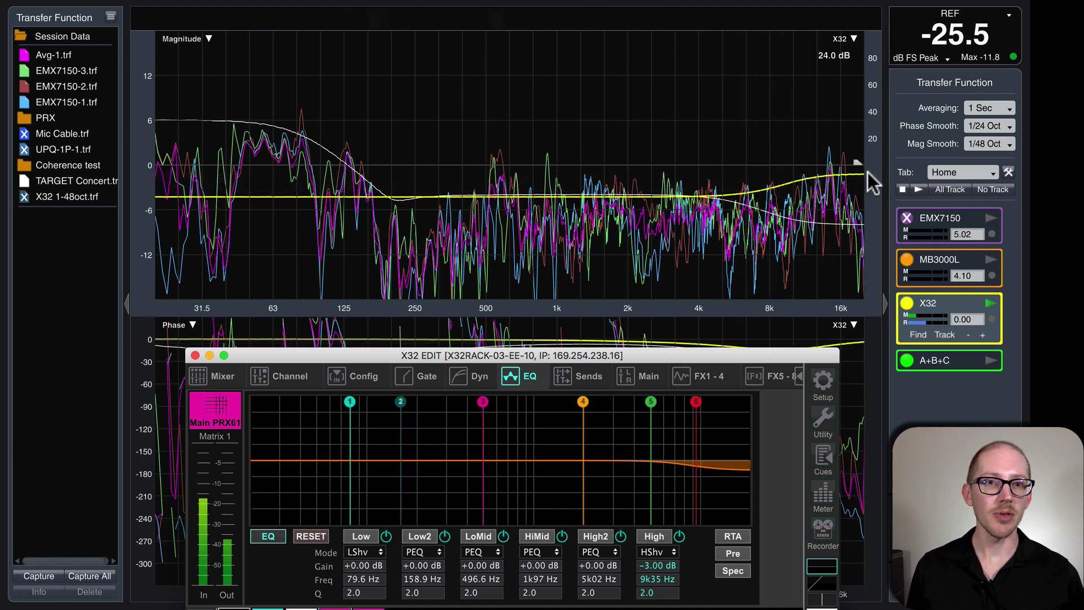
mouse_move(700, 402)
left_mouse_down()
mouse_move(694, 409)
mouse_move(703, 402)
left_mouse_up()
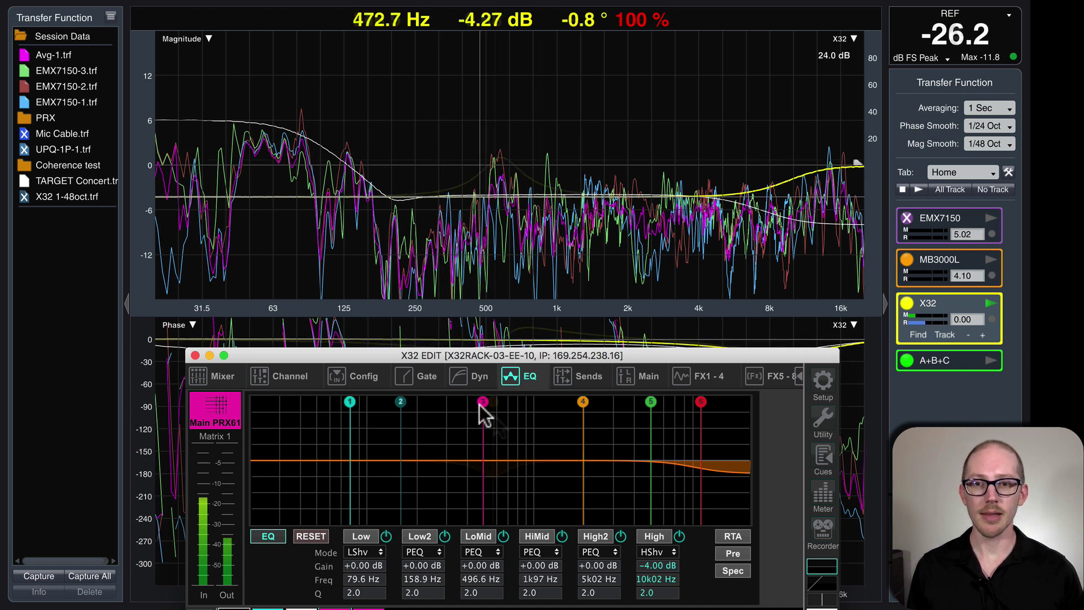
- Set the HiMid EQ band to -5.50 dB at 570.2 Hz with a Q of 3.9
mouse_move(483, 421)
left_mouse_down()
mouse_move(496, 415)
mouse_move(509, 557)
left_mouse_up()
double_click(482, 592)
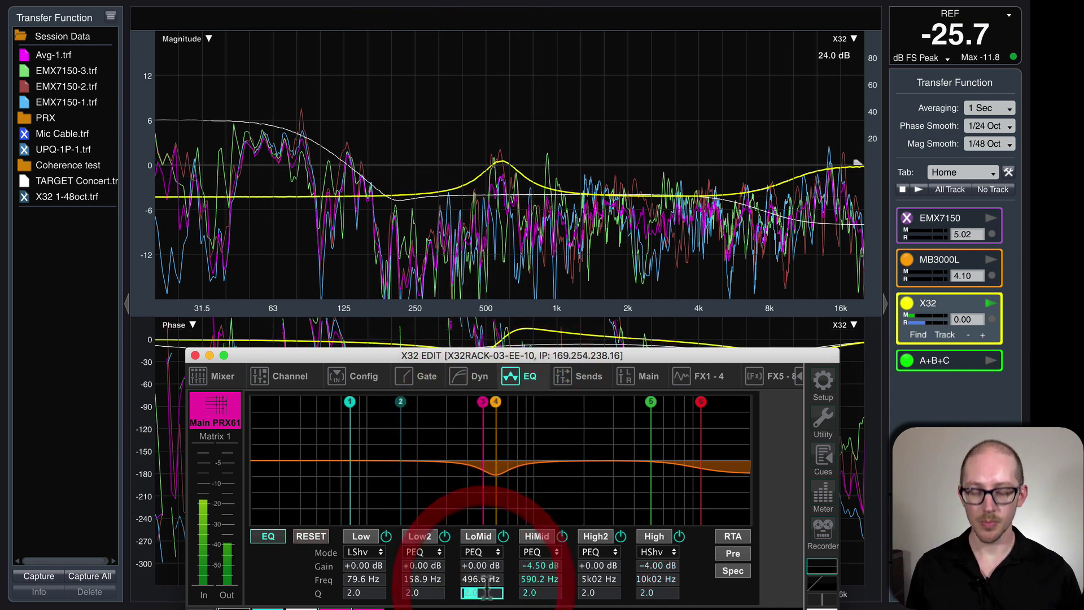
type("3.9")
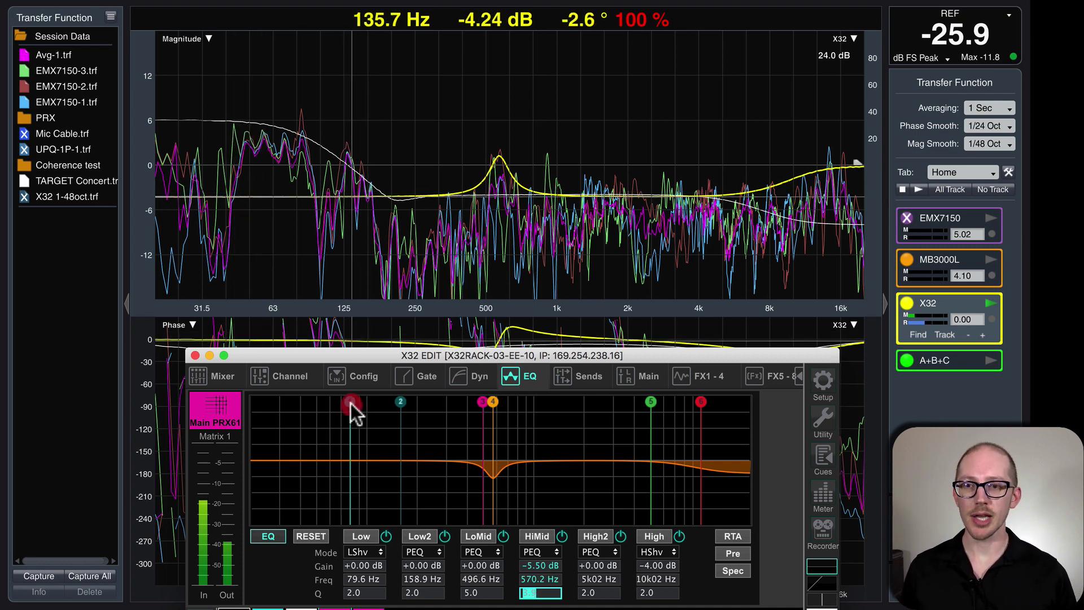
- Move the Low band to 71.8 Hz and disable it, and set the Low2 band to -8.00 dB at 133.7 Hz
left_click_drag(350, 403, 348, 397)
left_click(386, 536)
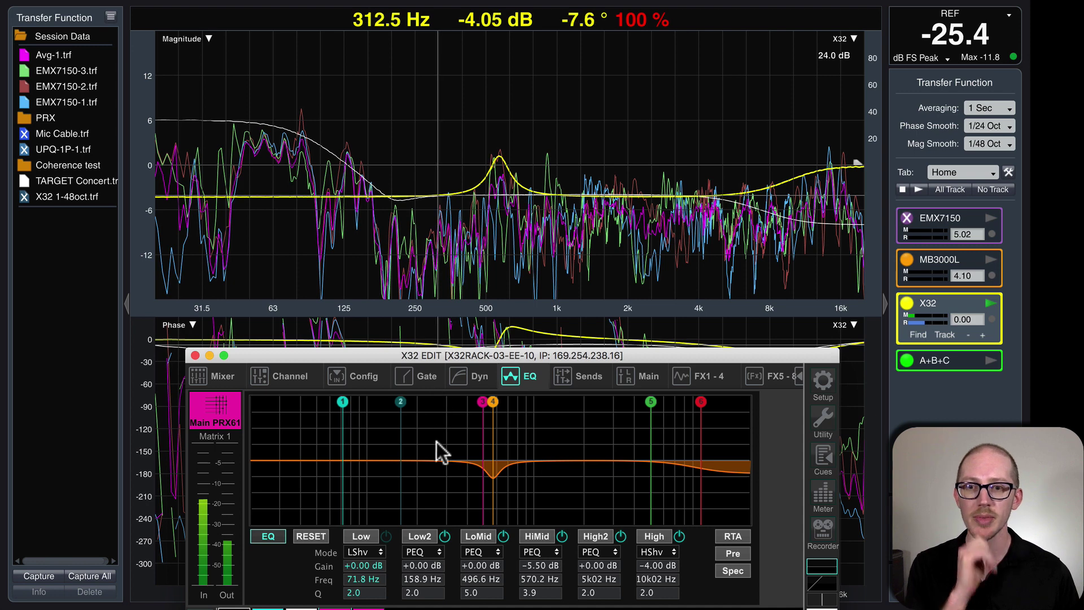
left_click_drag(399, 401, 389, 435)
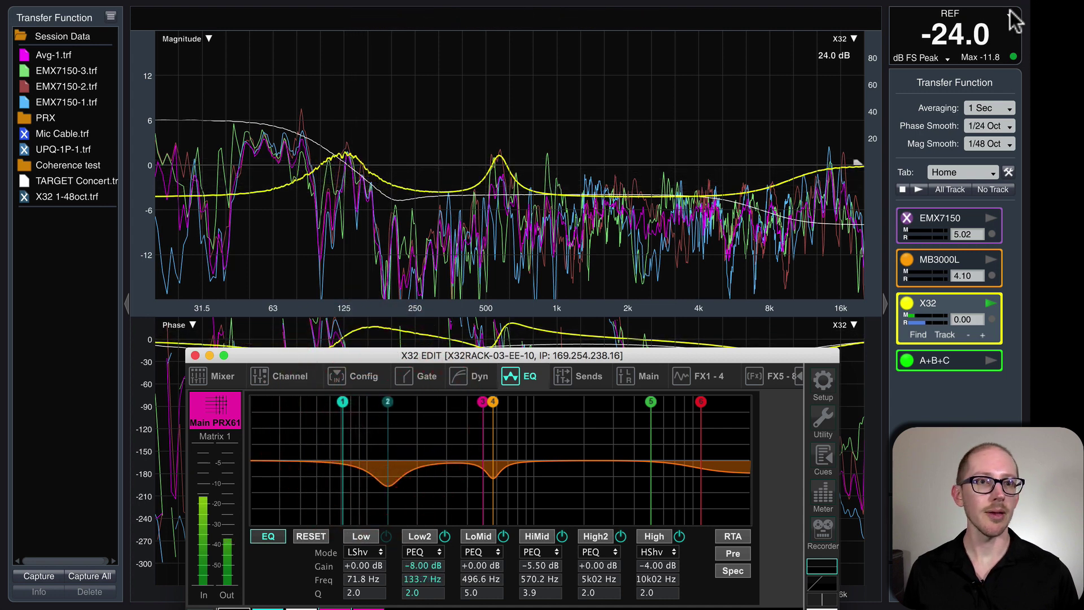
- Change the transfer function averaging to 16 FIFO and set the Low2 band to -4.00 dB at 138.4 Hz with a Q of 3.1
left_click(990, 108)
left_click(988, 174)
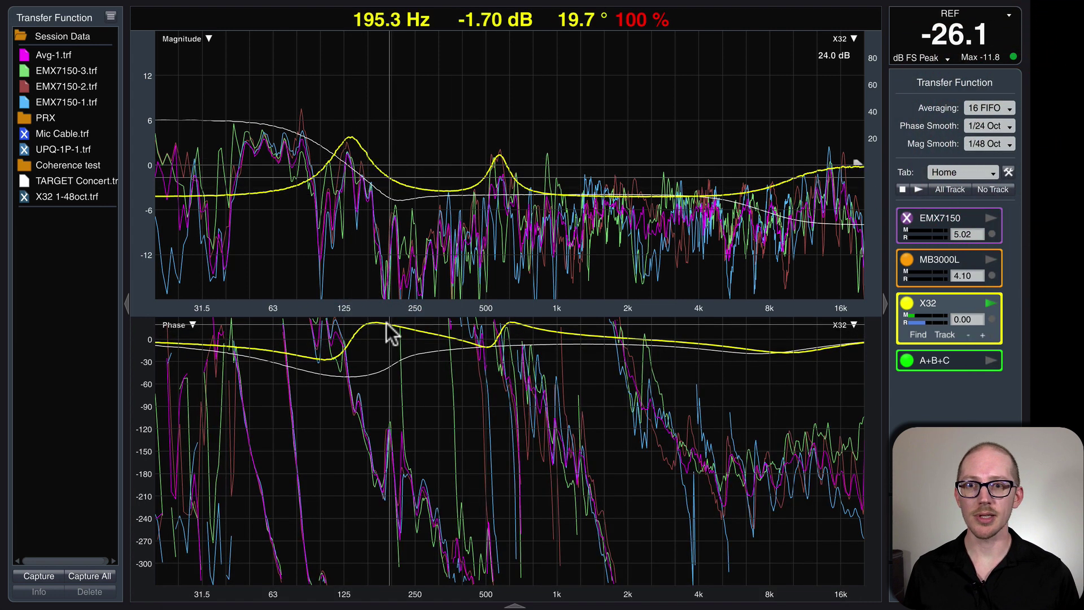
key("super+Tab")
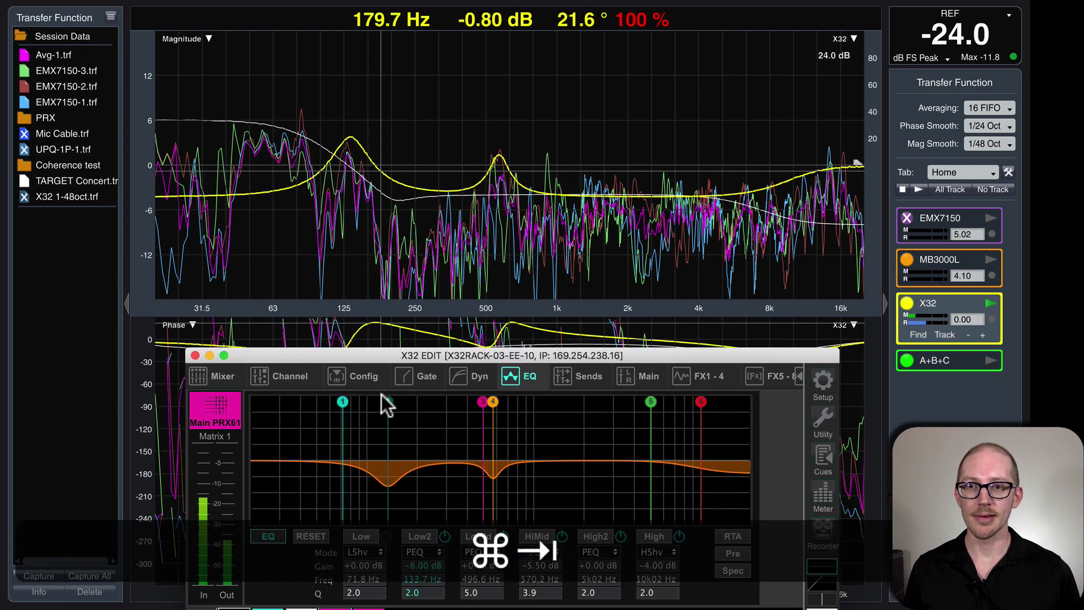
left_click_drag(389, 398, 391, 389)
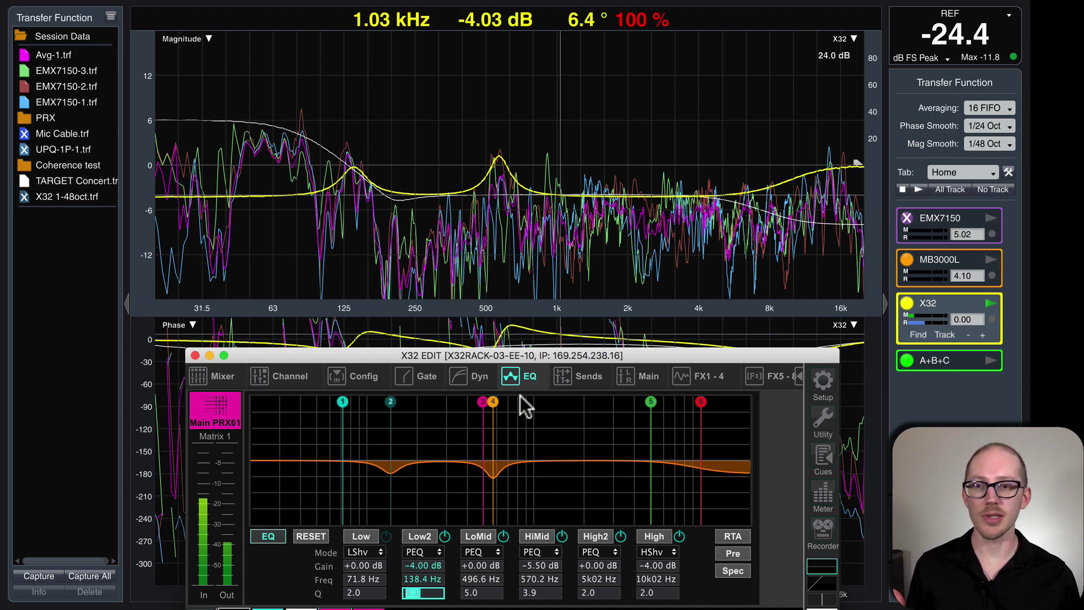
- Bypass the matrix EQ and run the live EMX7150 measurement in Smaart
left_click(270, 537)
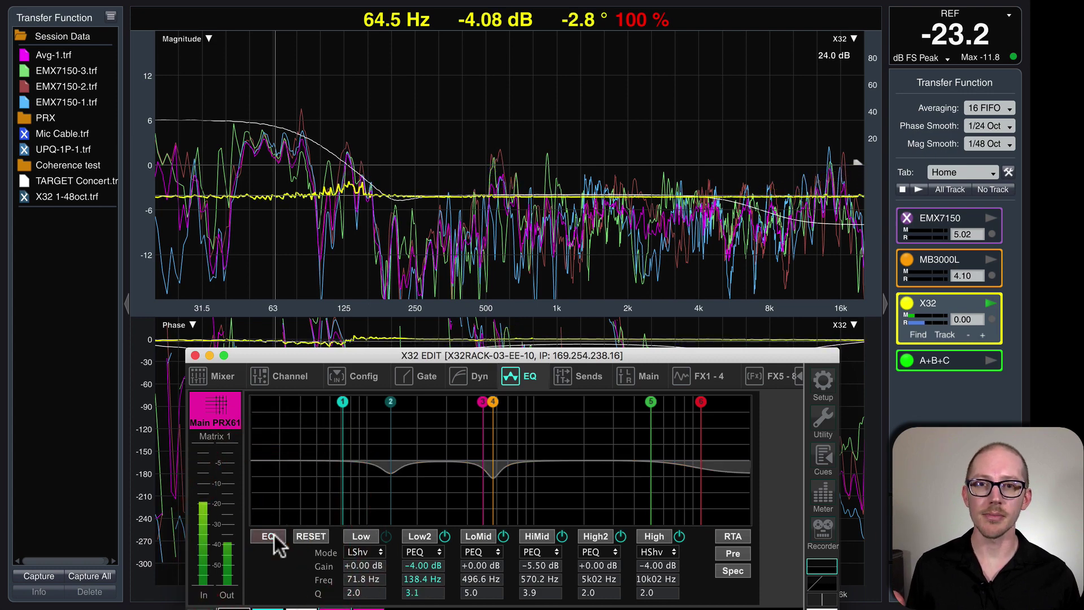
left_click(466, 185)
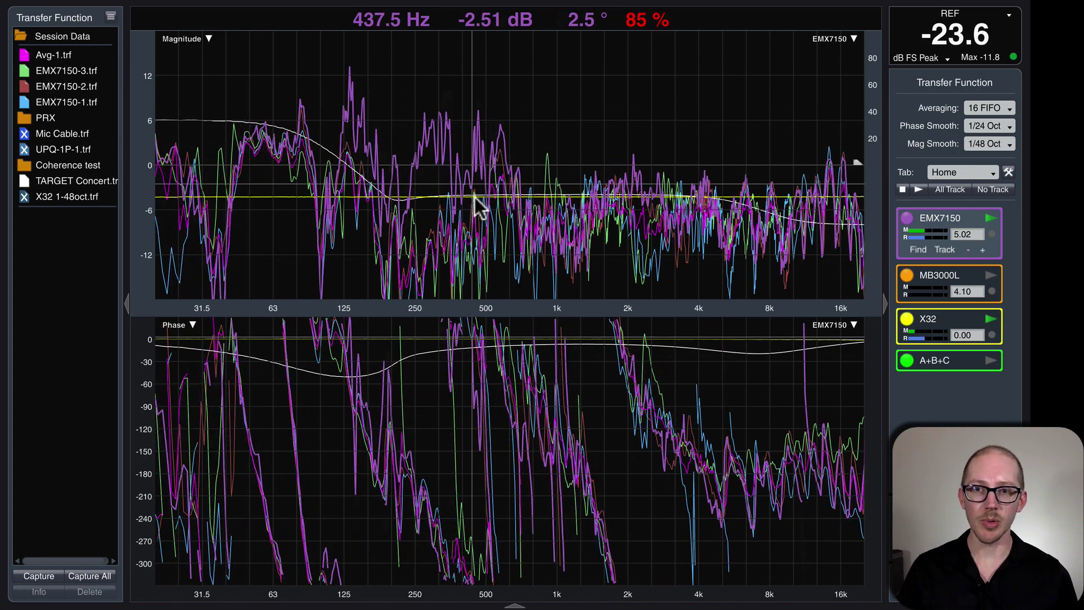
- Turn the matrix EQ back on in X32 Edit and capture the EMX7150 response in Smaart
key("super+Tab")
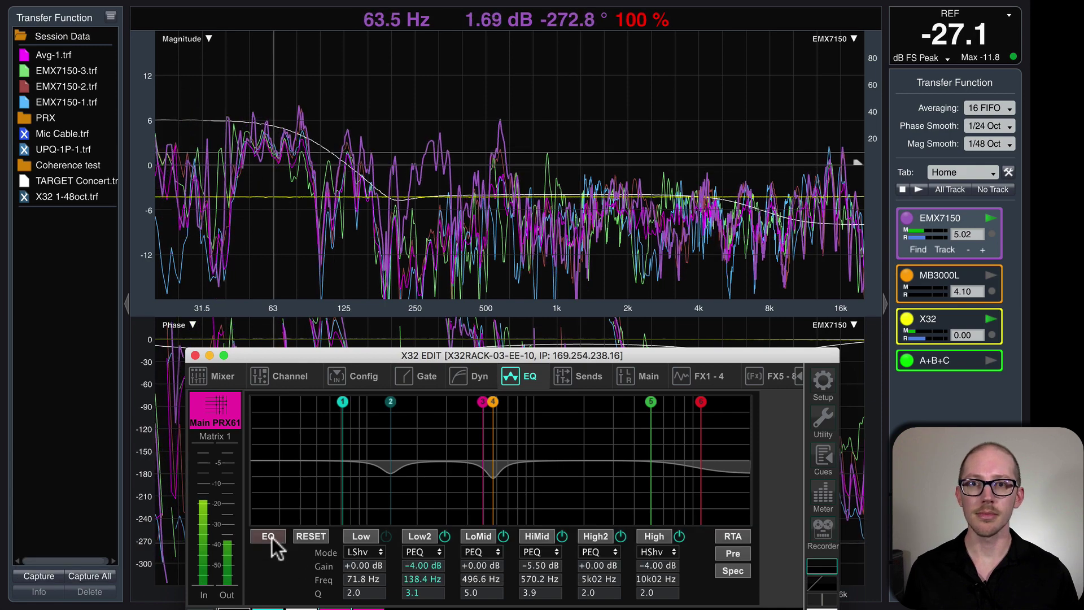
left_click(272, 537)
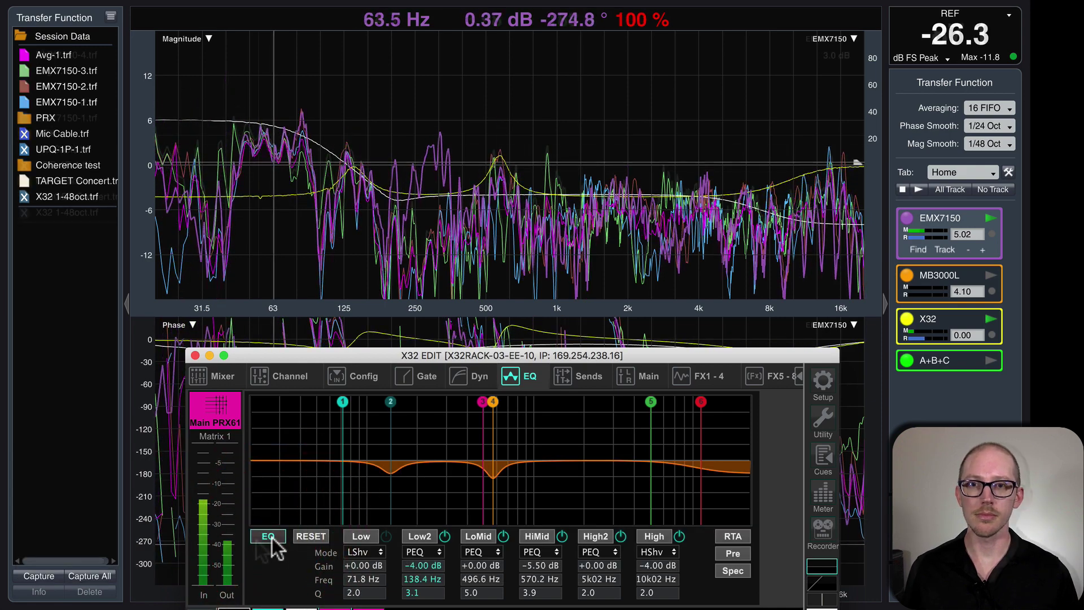
left_click(272, 538)
key("super+Tab")
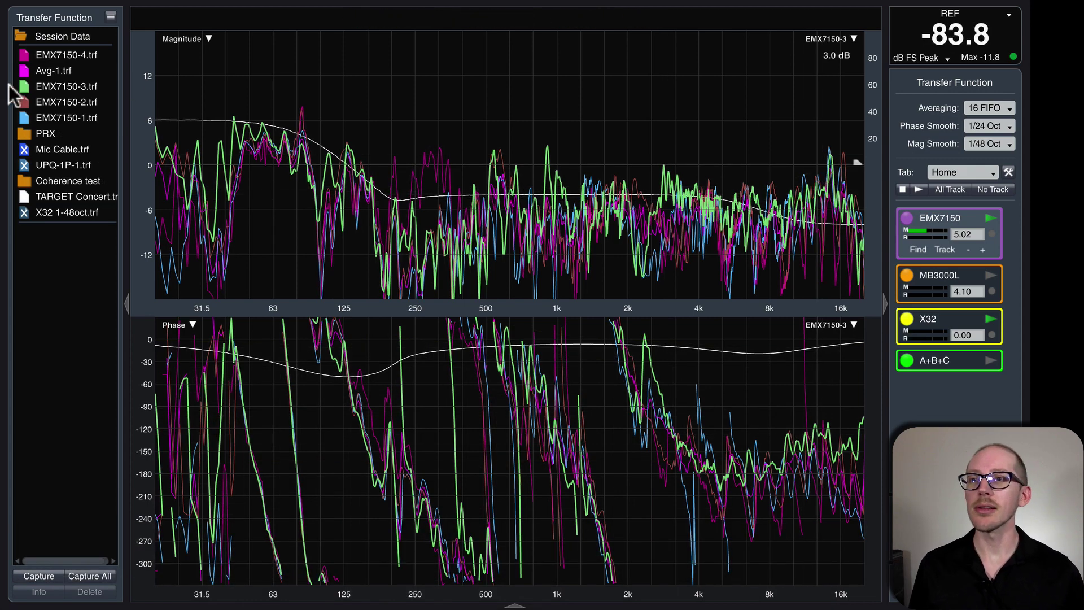
- Hide the stored EMX7150-1 through EMX7150-4 and Avg-1 traces, and set the transfer function averaging to 1 Sec
left_click(24, 118)
left_click(23, 102)
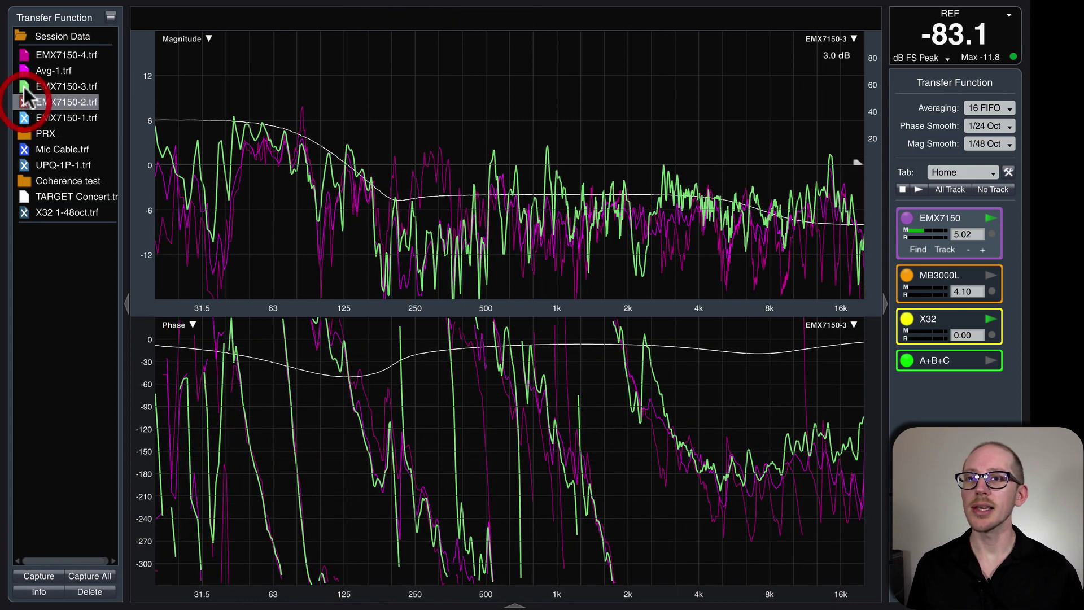
left_click(24, 86)
left_click(23, 71)
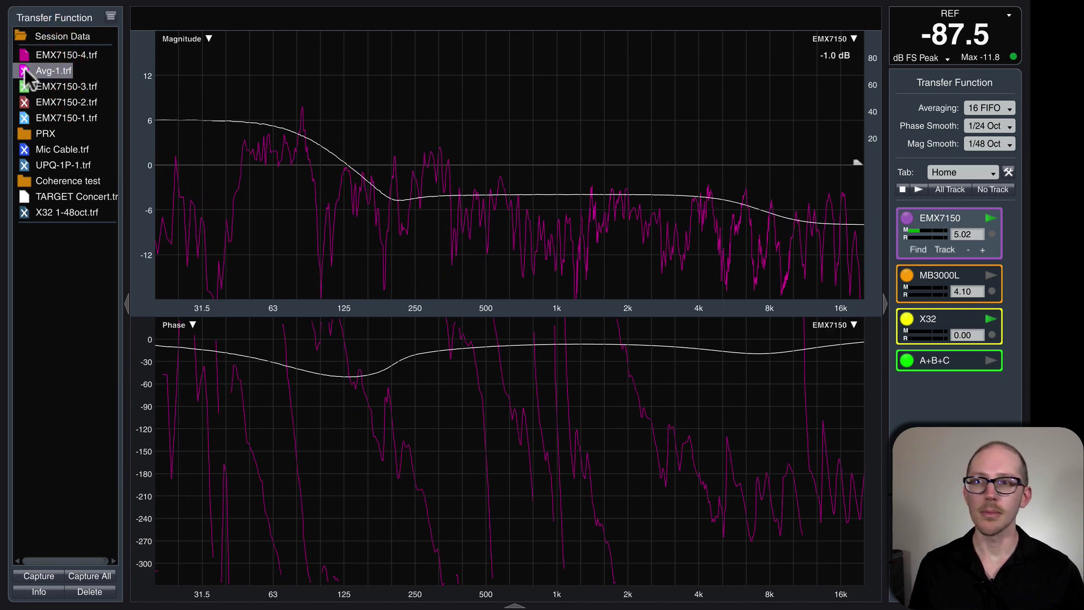
left_click(24, 55)
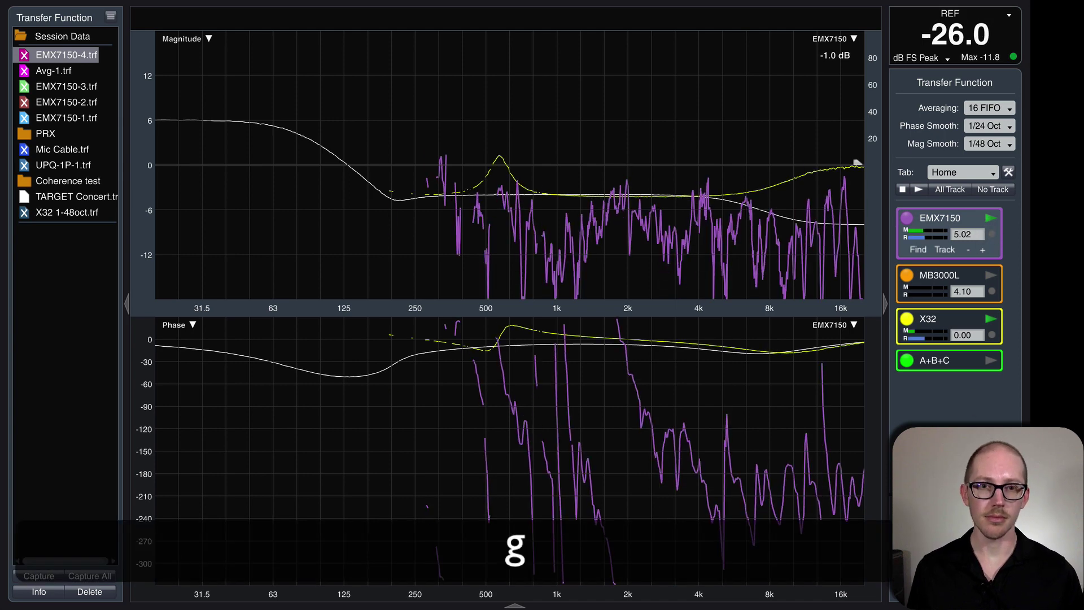
left_click(1011, 108)
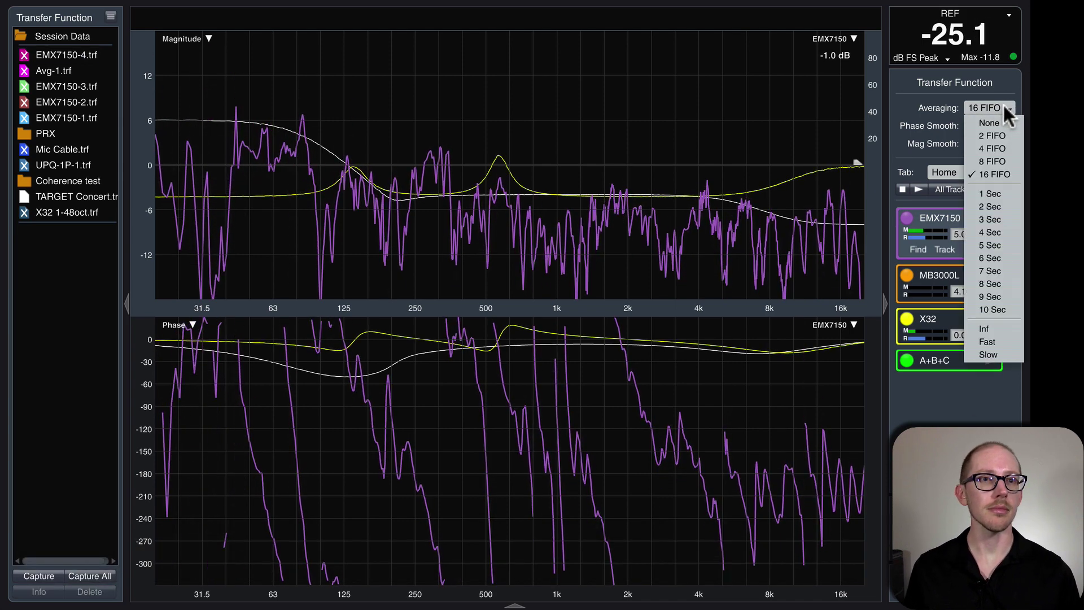
left_click(990, 184)
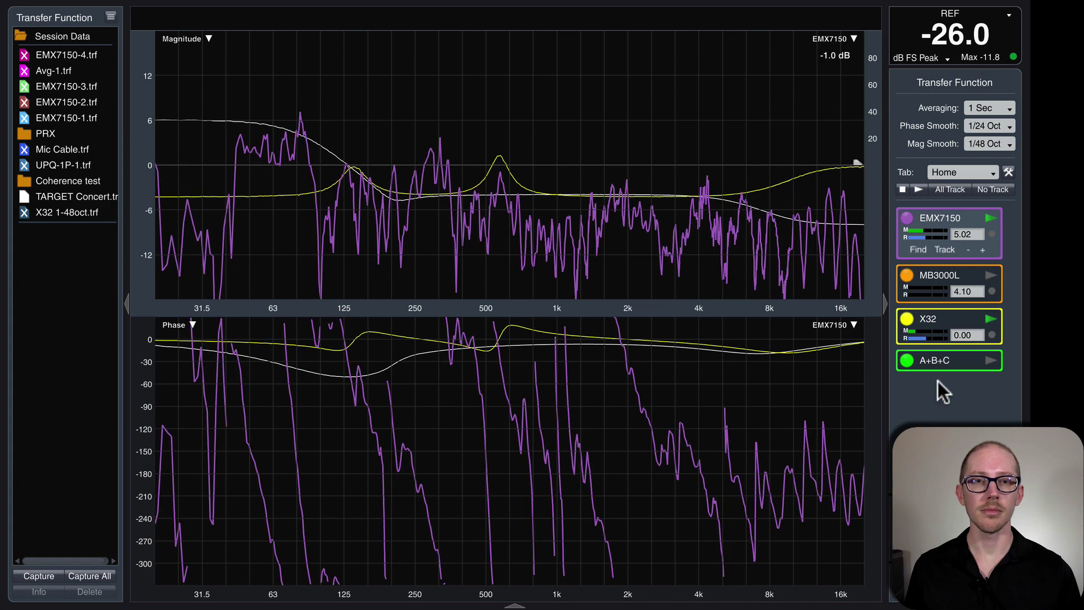
- Switch to X32 Edit, set the High shelf's gain to -5 dB, and deepen the Low2 band's cut on the matrix EQ
key("super+Tab")
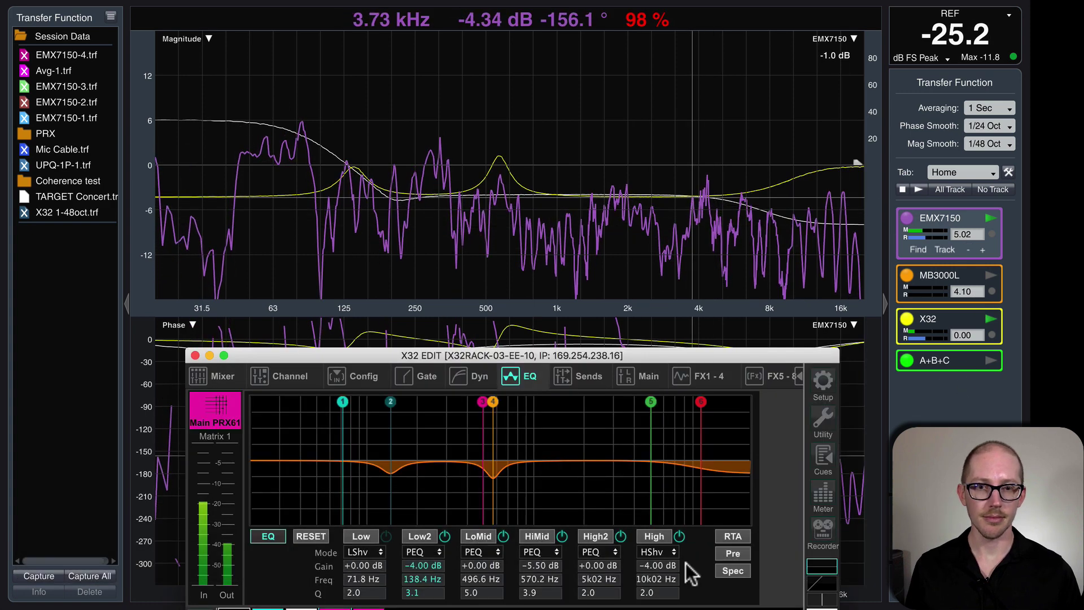
left_click(660, 566)
type("-5")
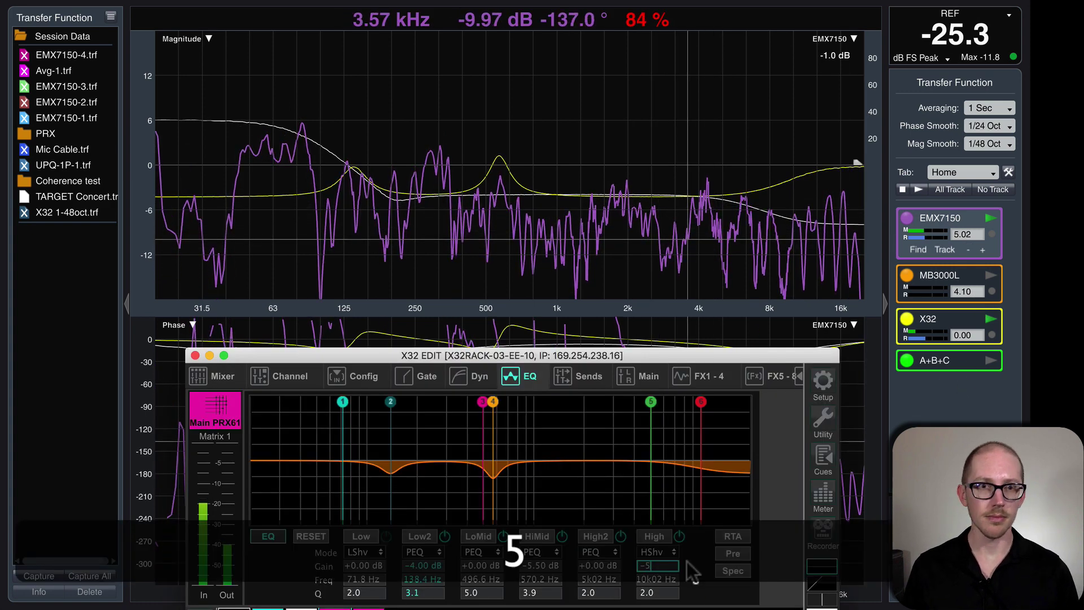
key("Return")
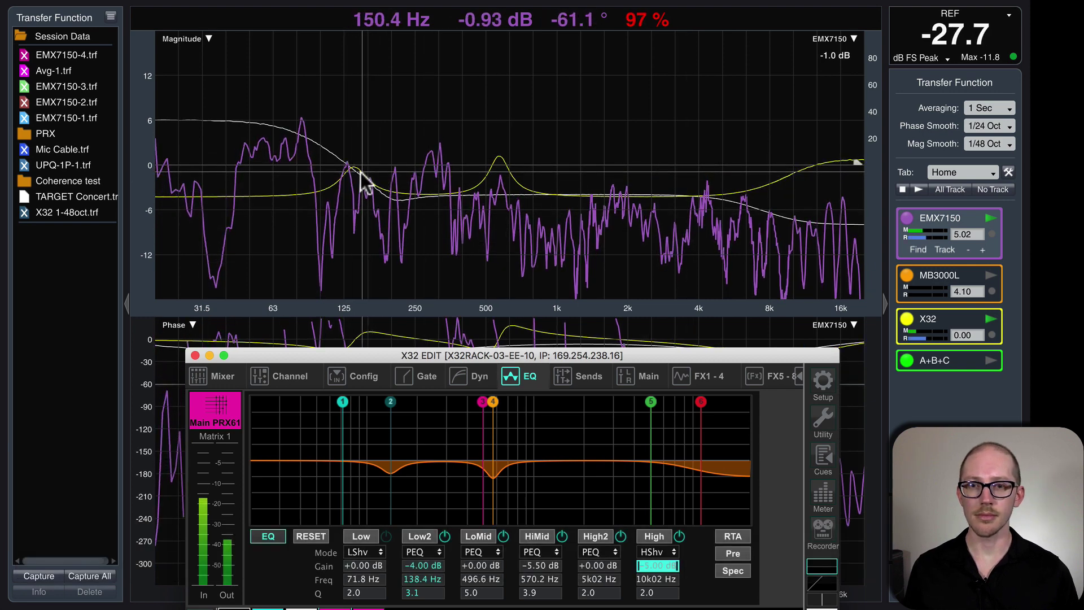
left_click(425, 565)
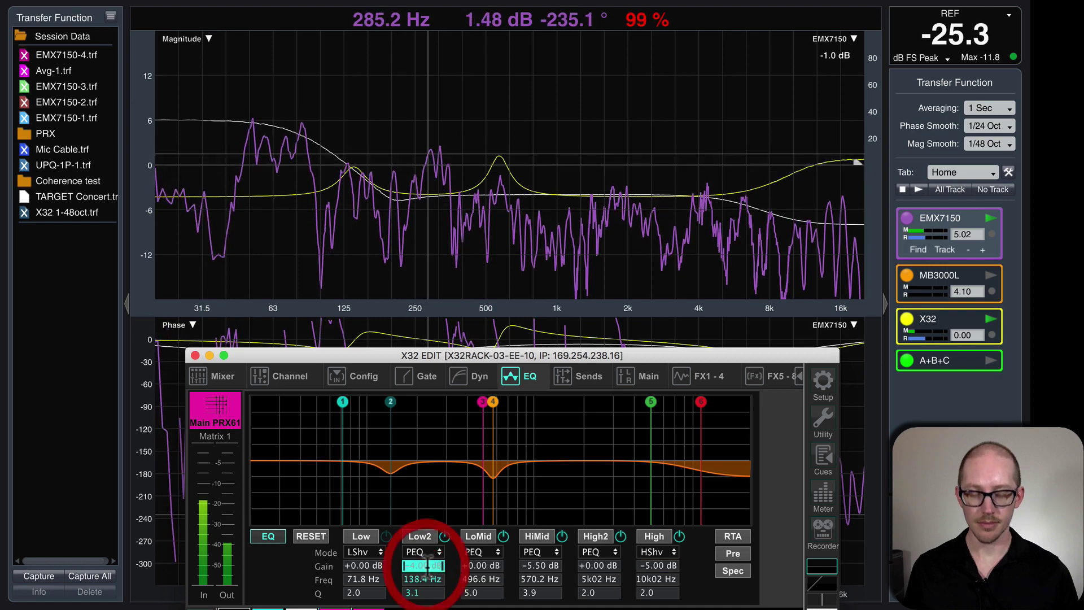
key("Return")
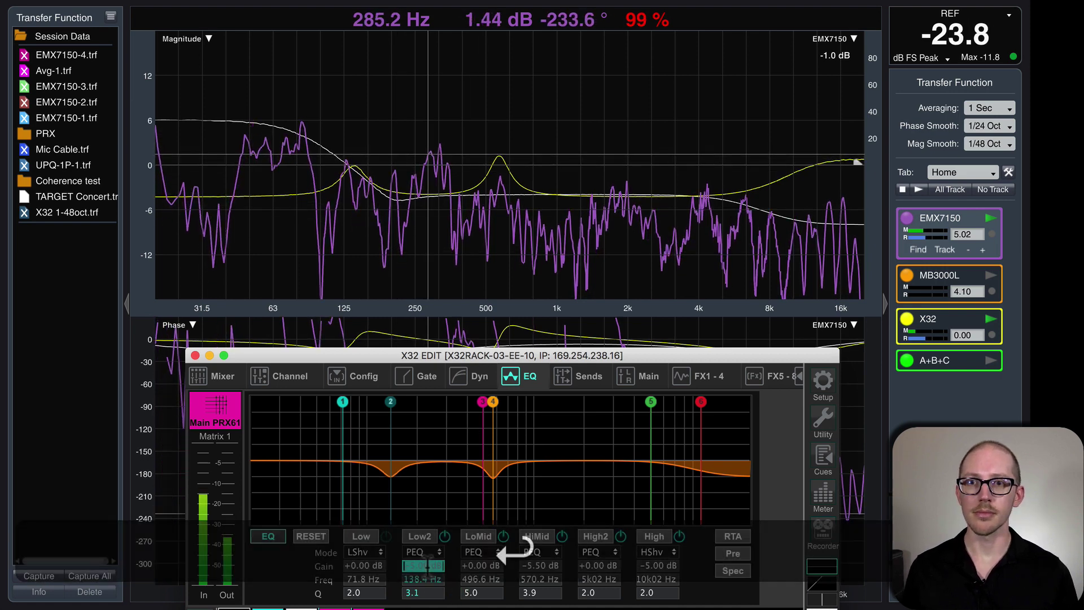